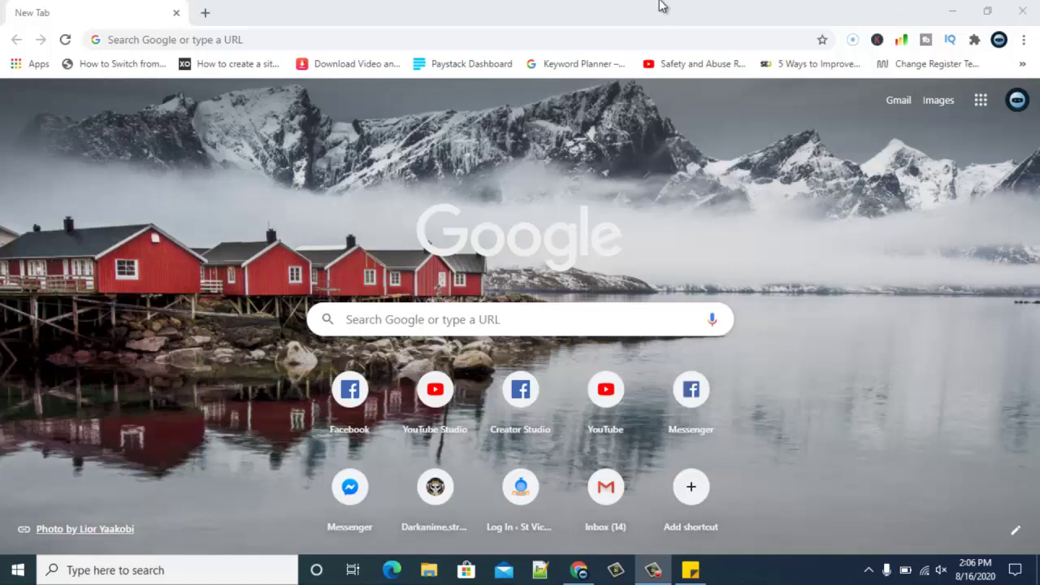
# Load the Ts Tech Talk Facebook page from the facebook.com address suggestions.
pyautogui.click(569, 36)
pyautogui.write('facebook.com')
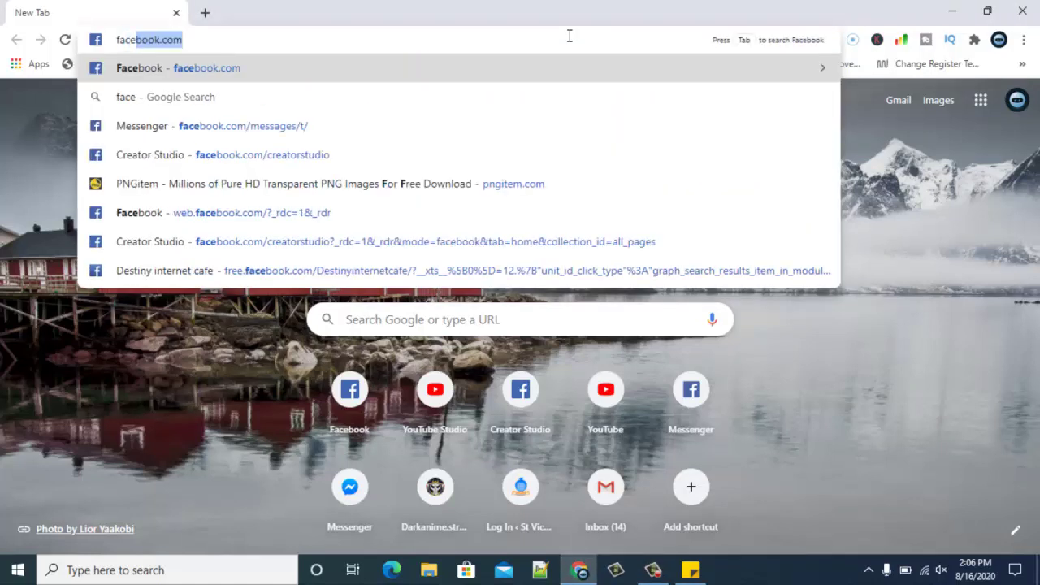
pyautogui.press('Right')
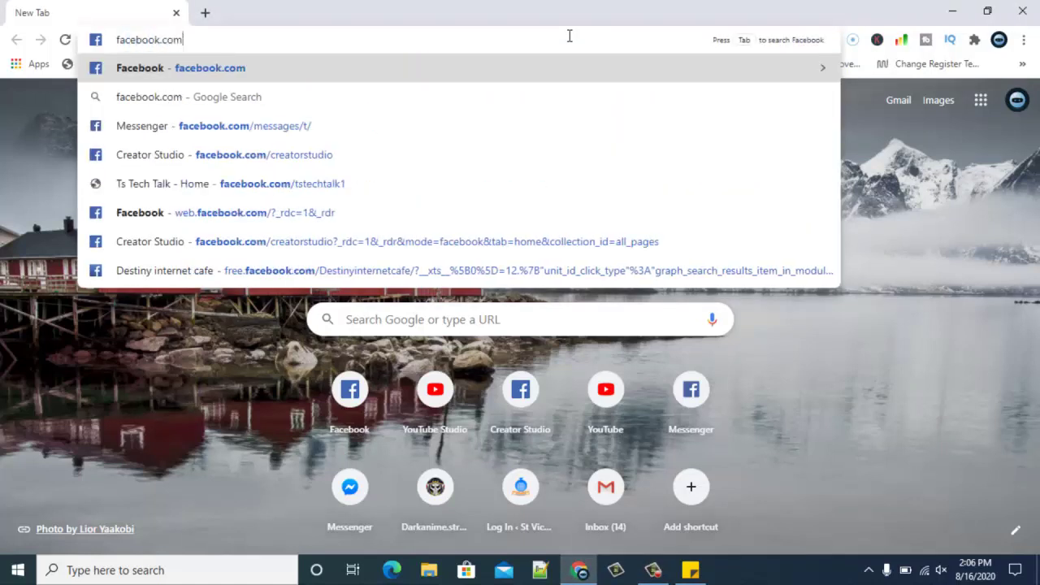
pyautogui.press('Down')
pyautogui.press('Down')
pyautogui.press('Down')
pyautogui.press('Down')
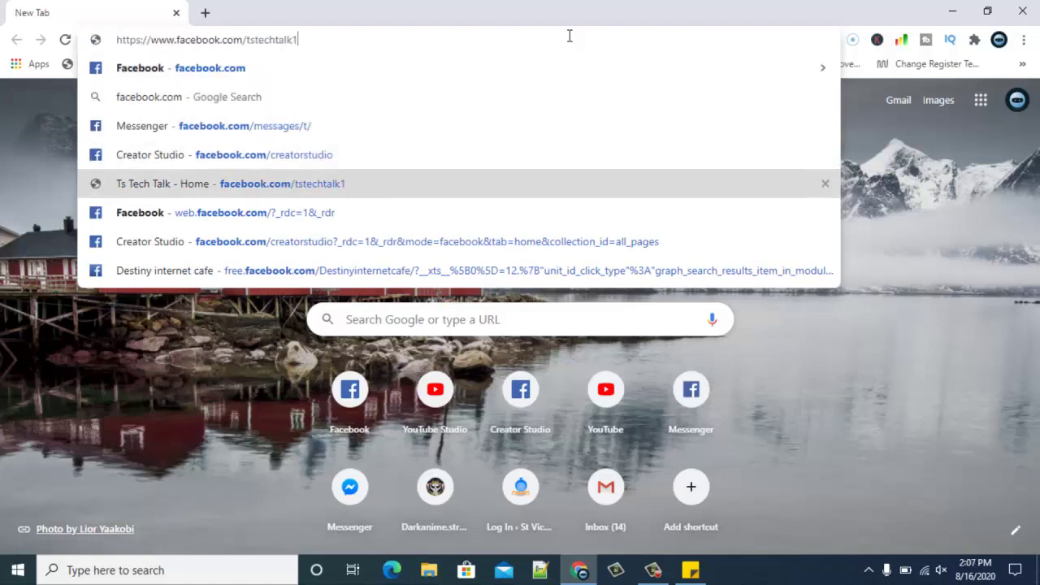
pyautogui.press('Return')
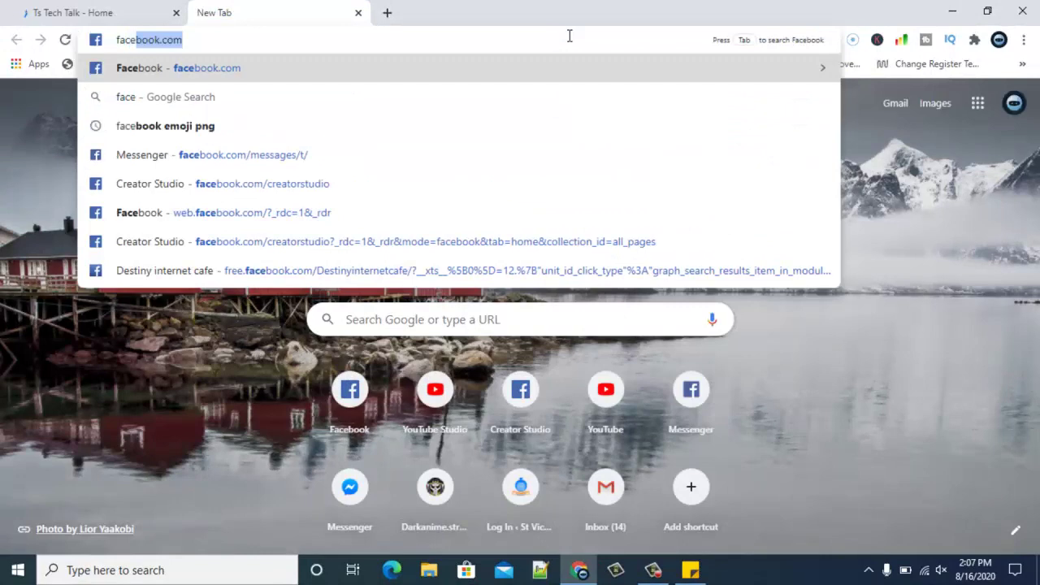
# Load Facebook Creator Studio in a new tab, then return to the Ts Tech Talk tab.
pyautogui.press('Down')
pyautogui.press('Down')
pyautogui.press('Down')
pyautogui.press('Down')
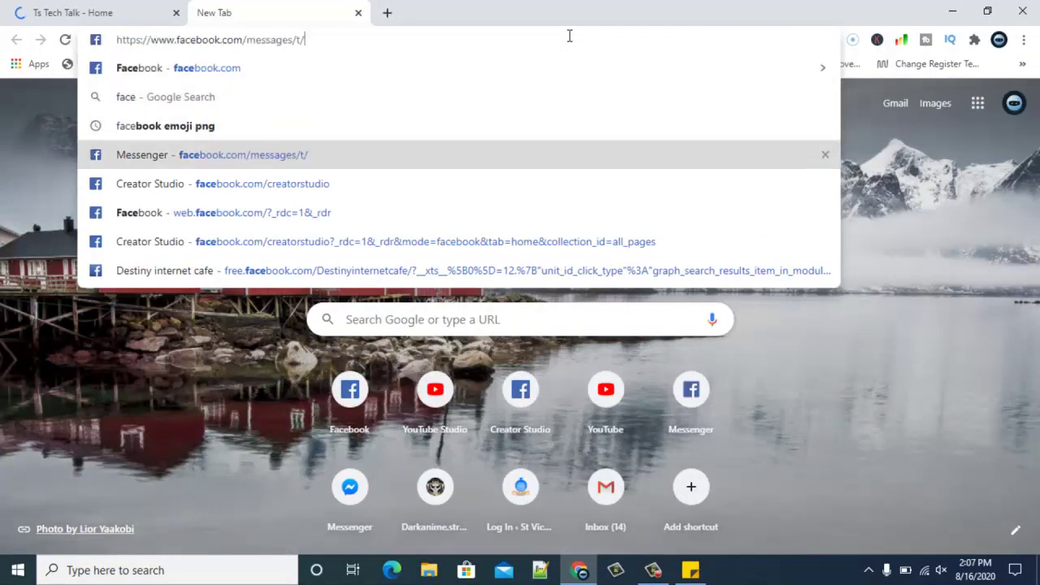
pyautogui.press('Return')
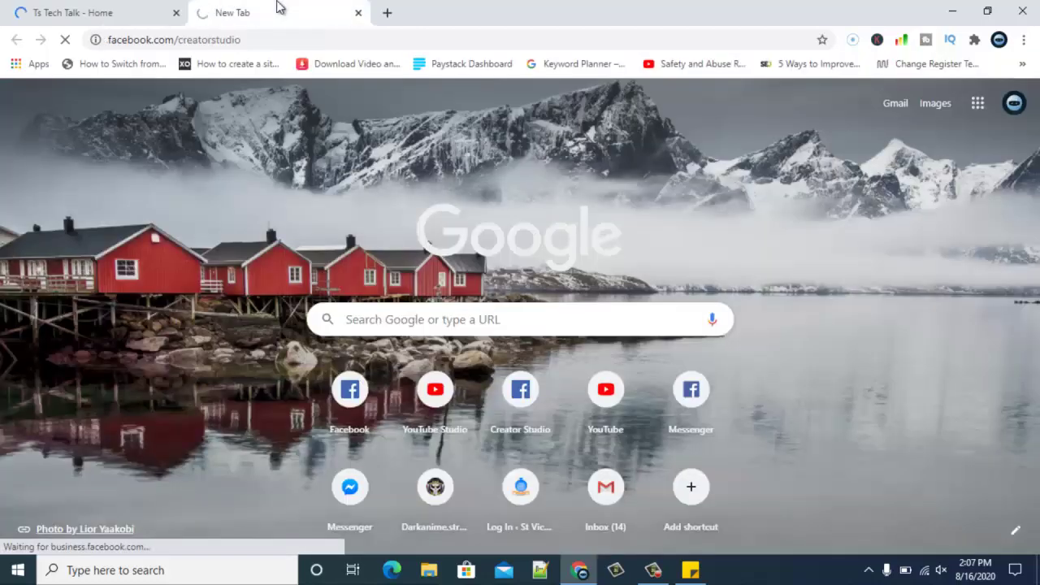
pyautogui.click(86, 7)
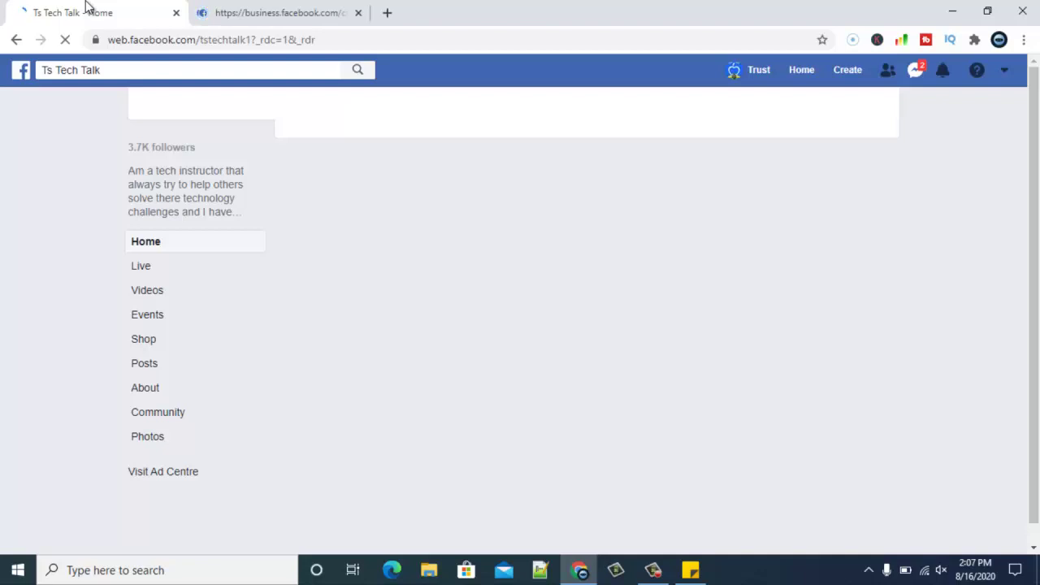
# Show the Ts Tech Talk page's General settings: page visibility, visitor posts and profanity filter.
pyautogui.click(655, 573)
pyautogui.click(655, 573)
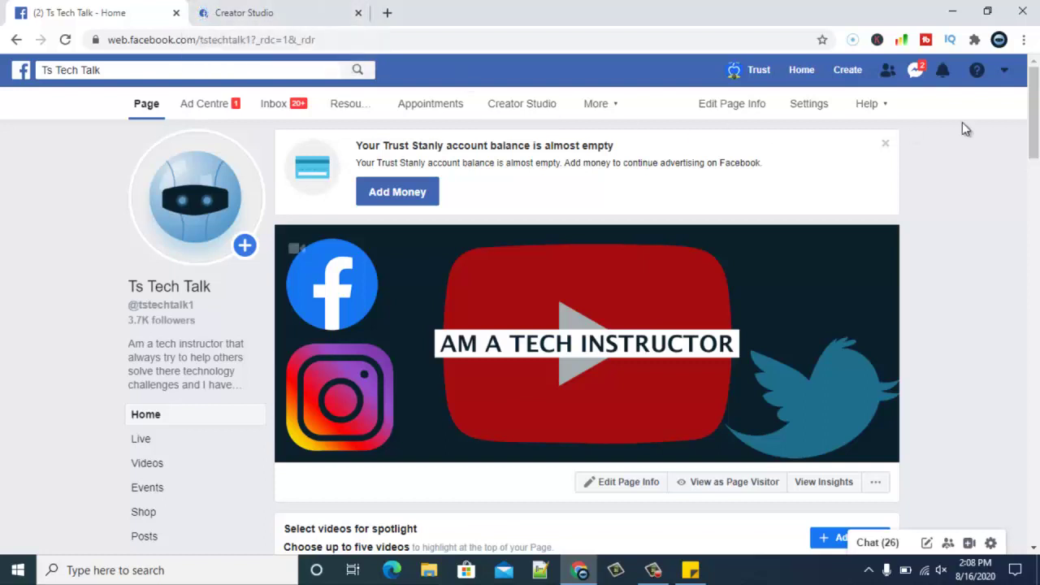
pyautogui.click(822, 112)
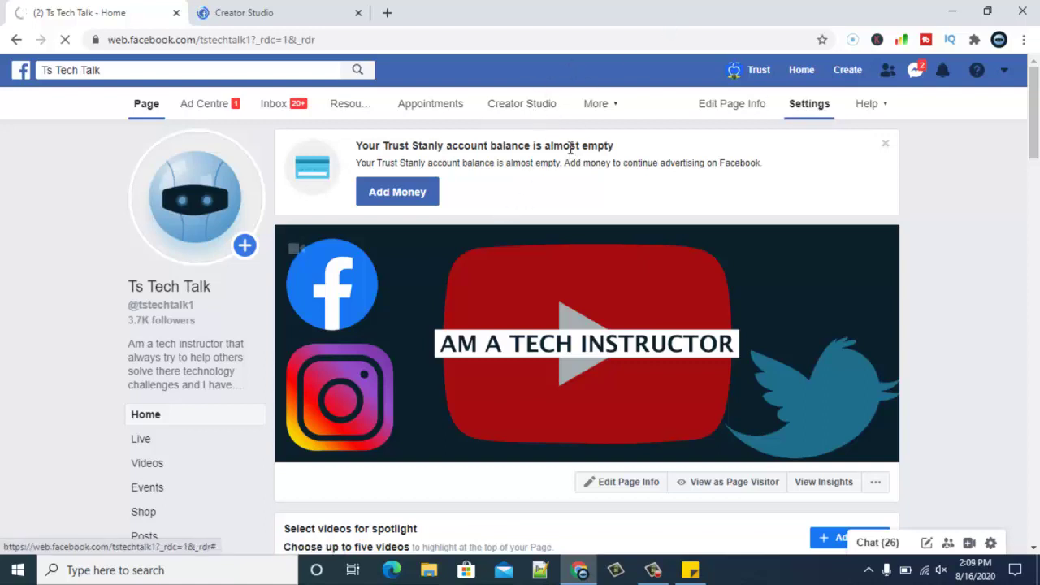
pyautogui.click(613, 109)
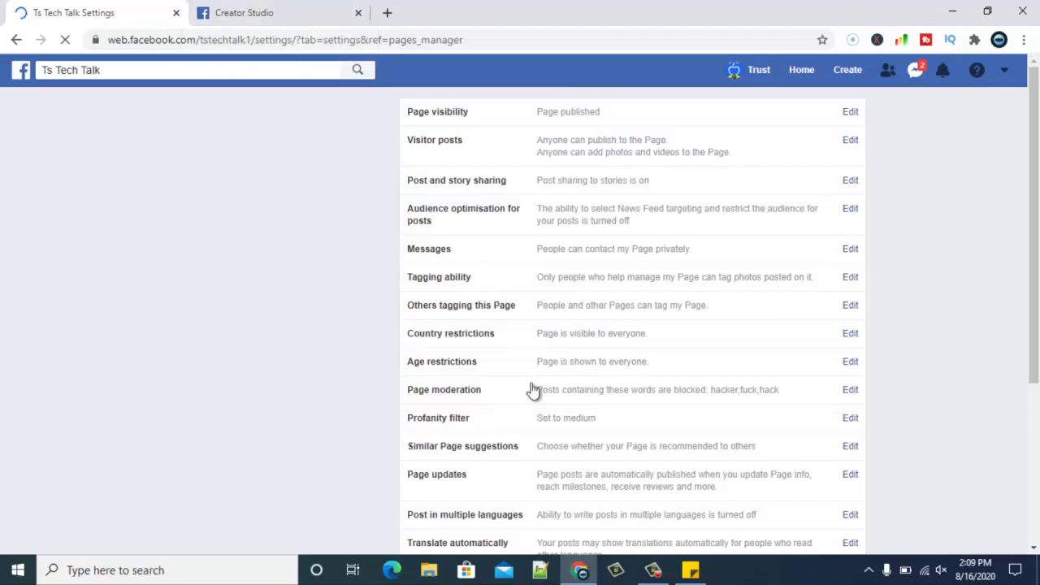
# Go to the page's Insights section through the More menu.
pyautogui.click(654, 569)
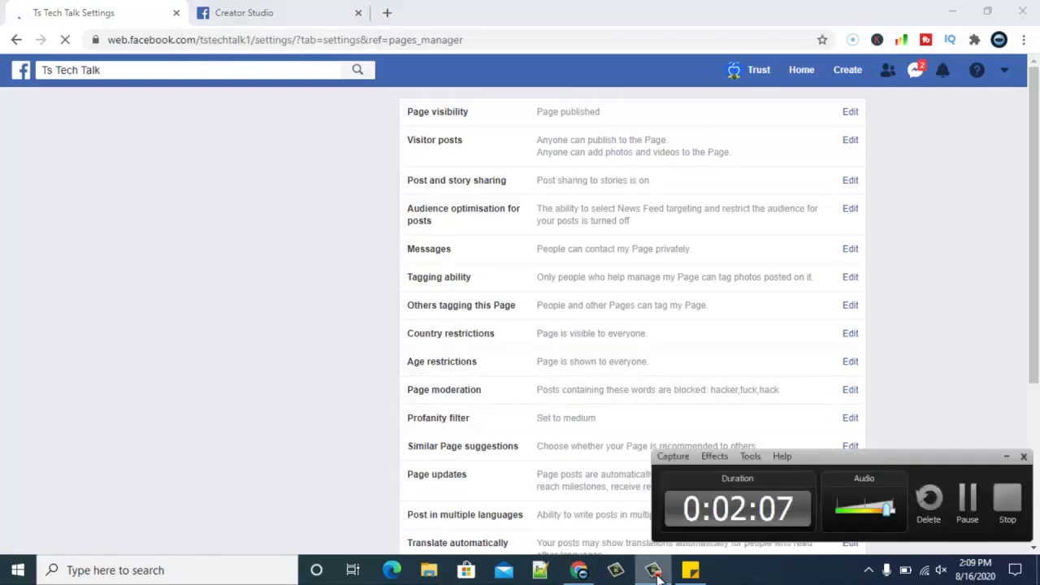
pyautogui.click(968, 500)
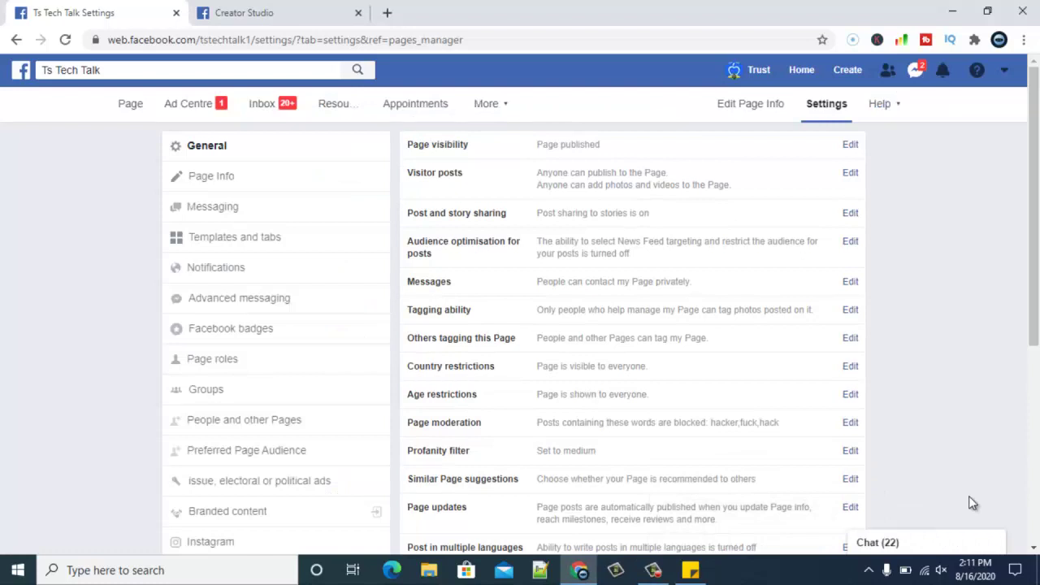
pyautogui.click(488, 104)
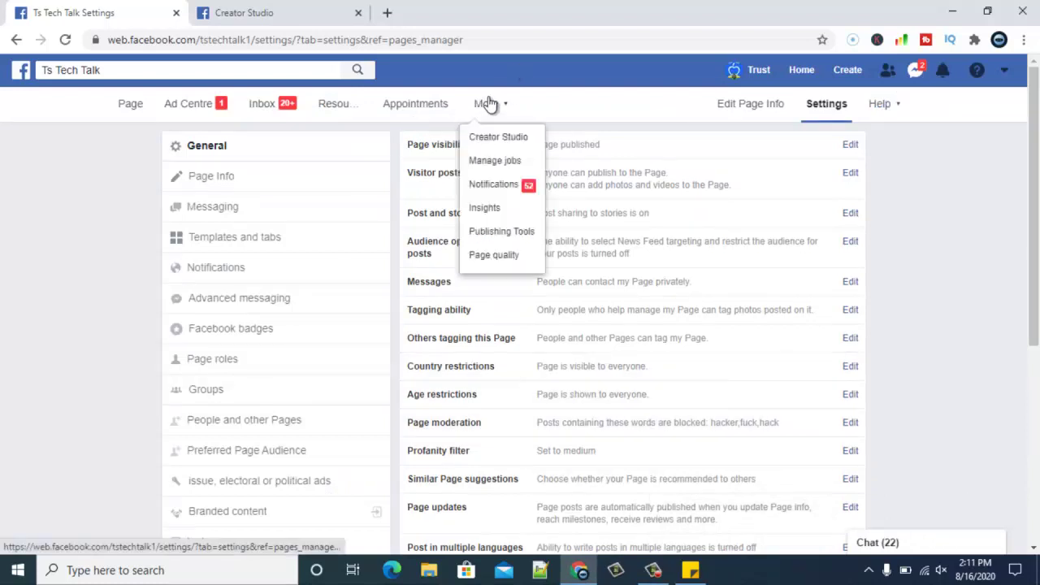
pyautogui.click(487, 210)
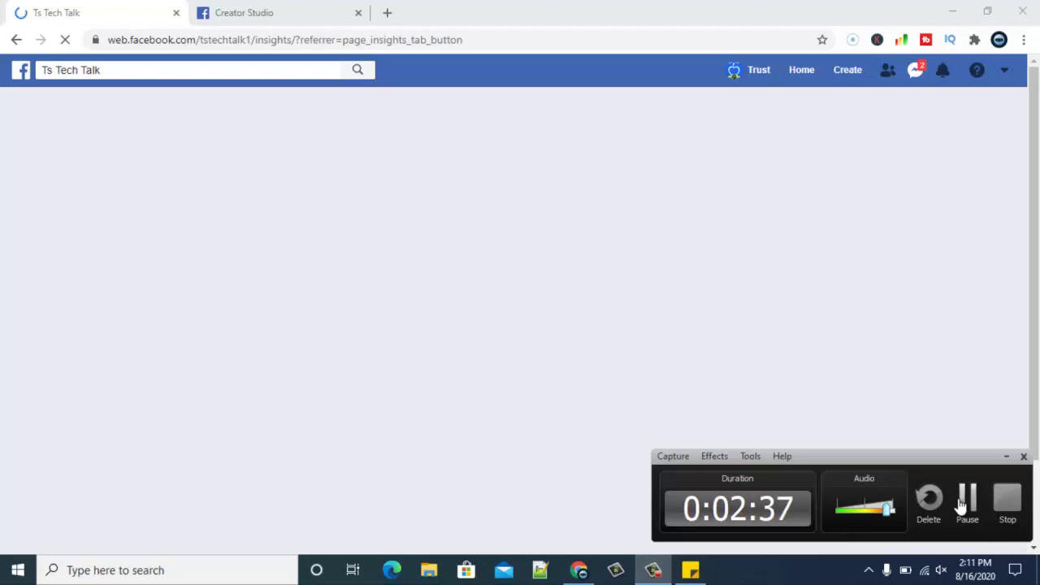
# Scroll the Insights Overview cards: 337 page views, 24 page likes, 14,733 post reach.
pyautogui.click(967, 499)
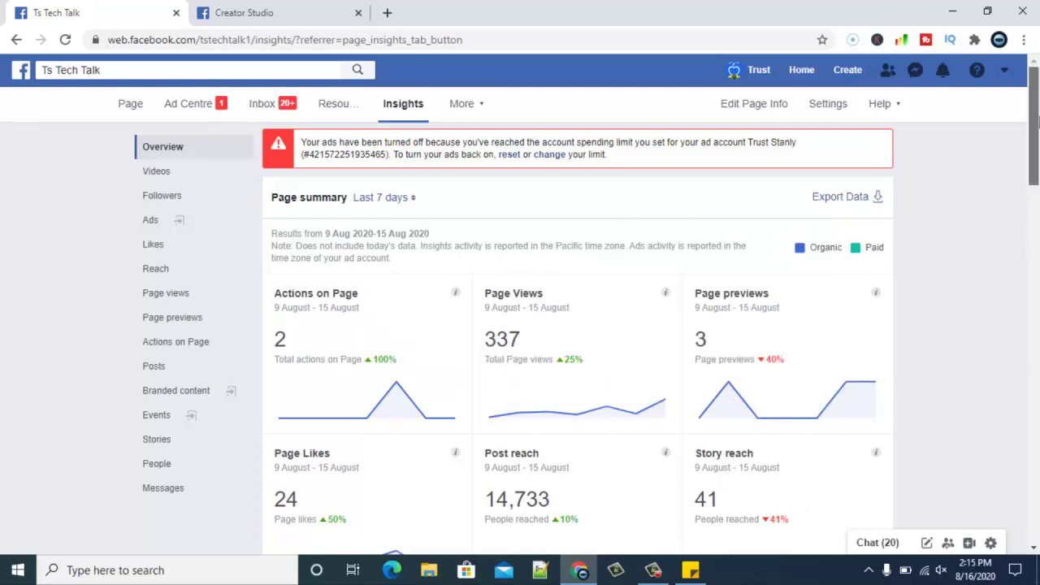
pyautogui.click(1037, 238)
pyautogui.moveTo(1037, 223); pyautogui.dragTo(1037, 151)
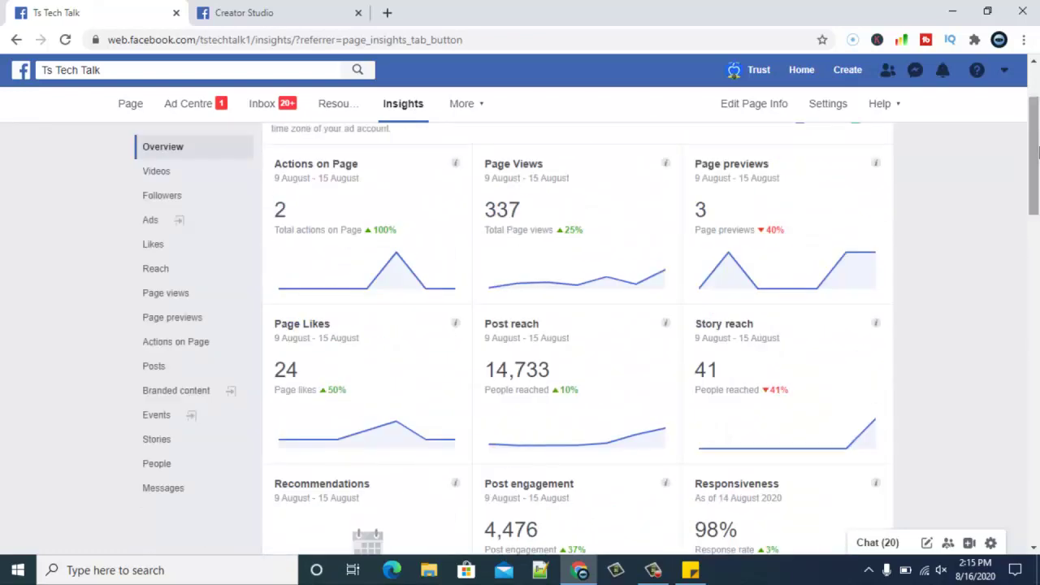
# Switch Insights to Stories and scroll to the table of 2 published stories.
pyautogui.click(169, 448)
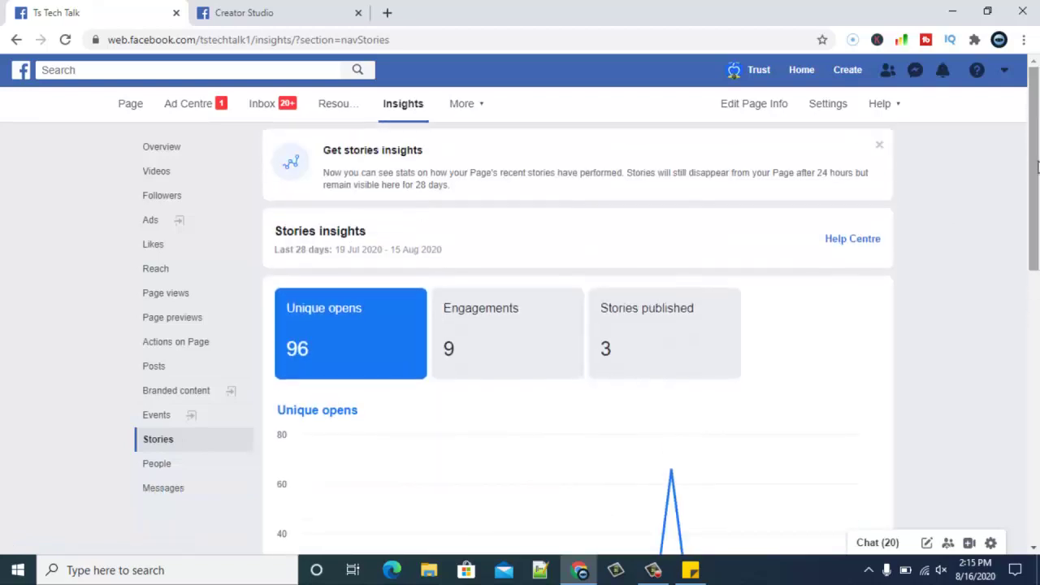
pyautogui.moveTo(1037, 169); pyautogui.dragTo(1033, 419)
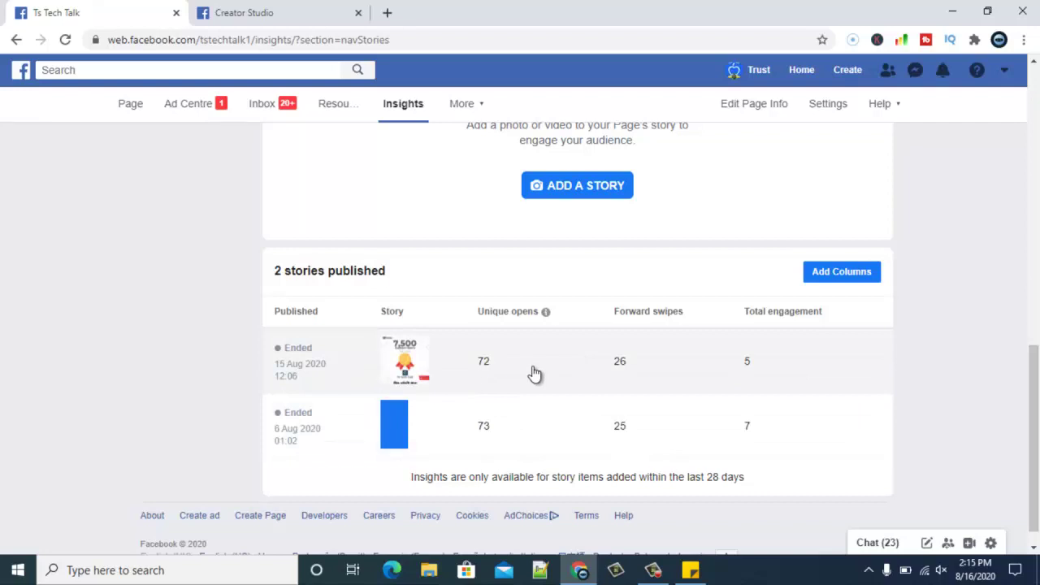
# Review the 15 Aug '7,500 Subscribers' story details: 72 unique accounts, 18 exits, 5 engagements.
pyautogui.click(535, 374)
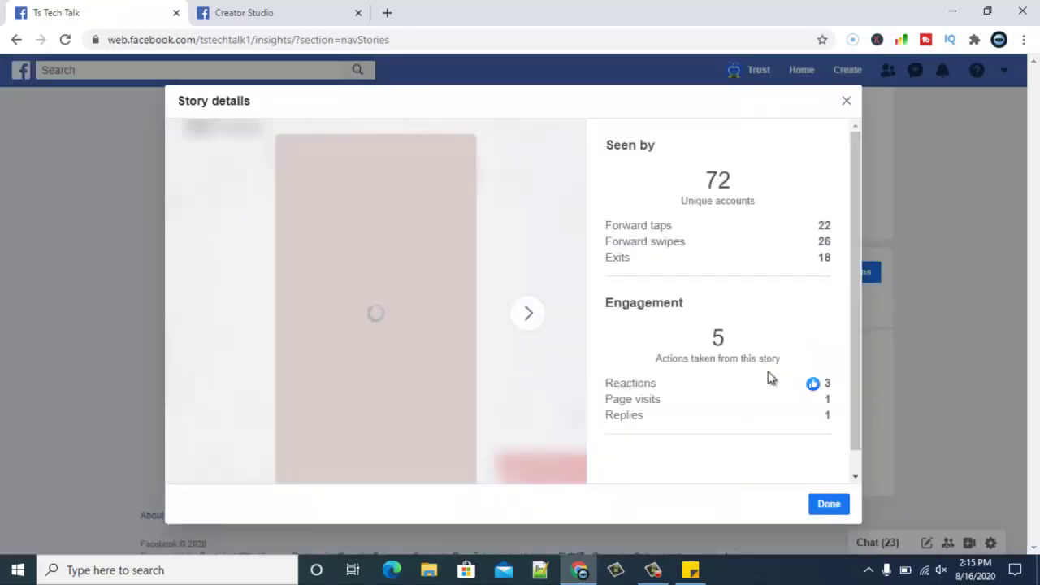
pyautogui.scroll(-1, 853, 463)
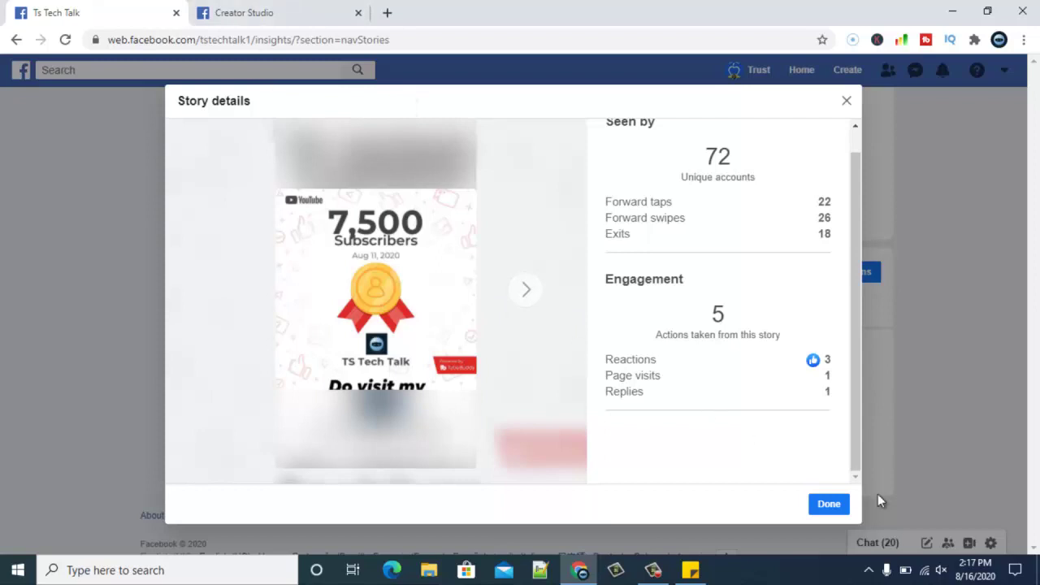
# Close the story details, then scroll to Creator Studio's Content library Stories table.
pyautogui.click(839, 510)
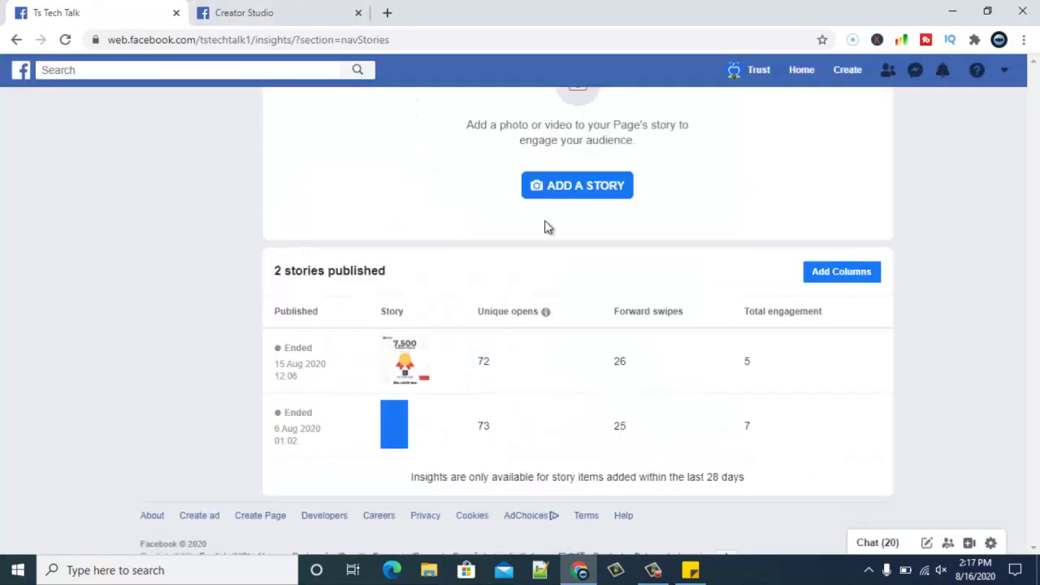
pyautogui.click(309, 10)
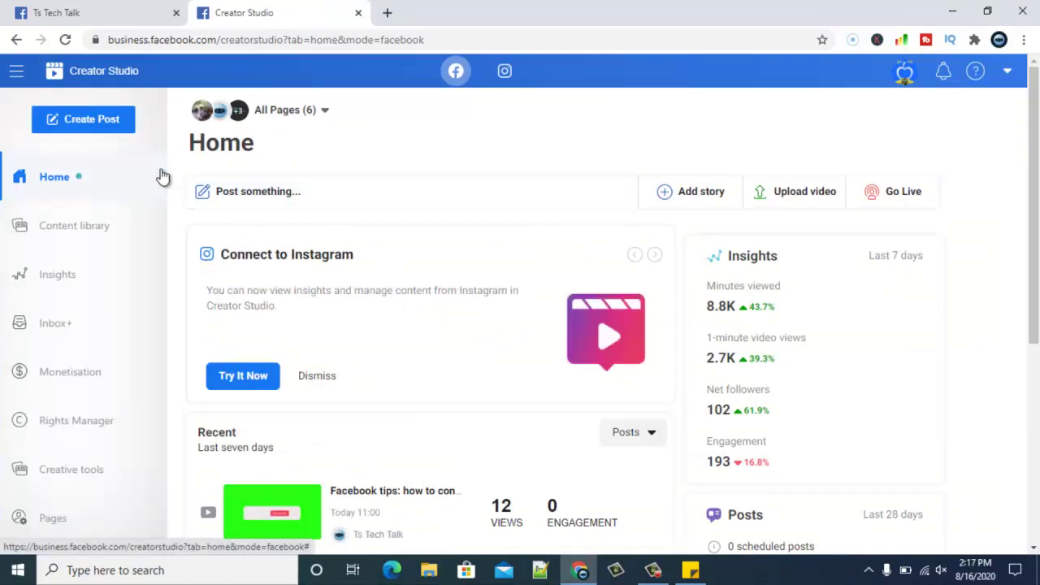
pyautogui.click(73, 238)
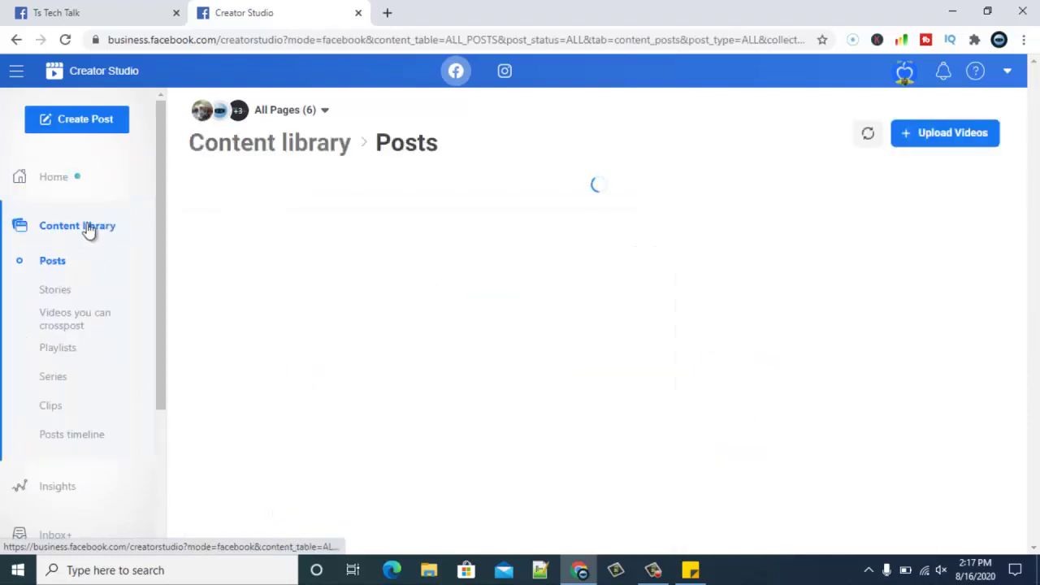
pyautogui.click(63, 293)
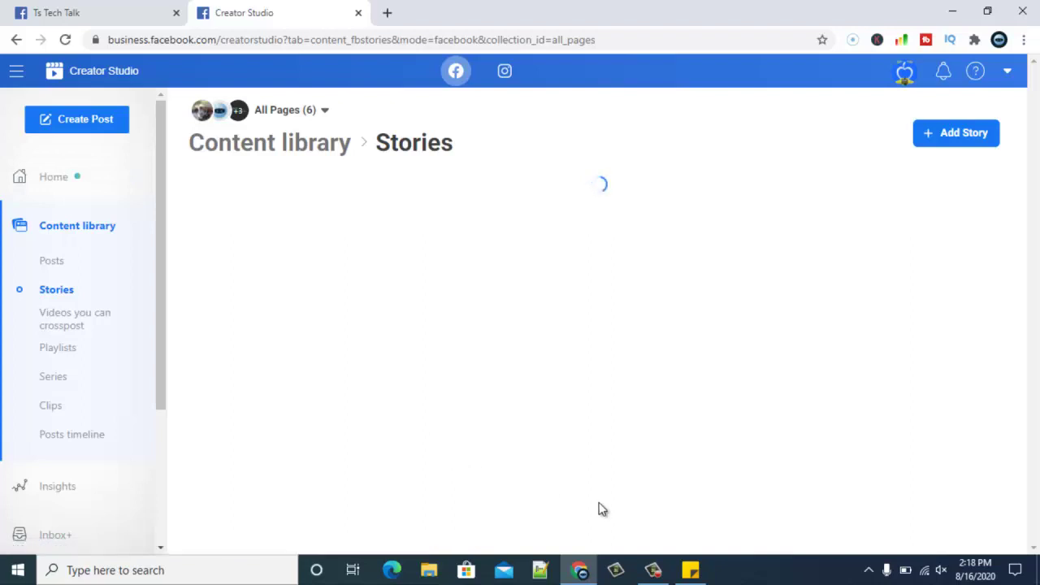
pyautogui.click(660, 572)
pyautogui.click(969, 496)
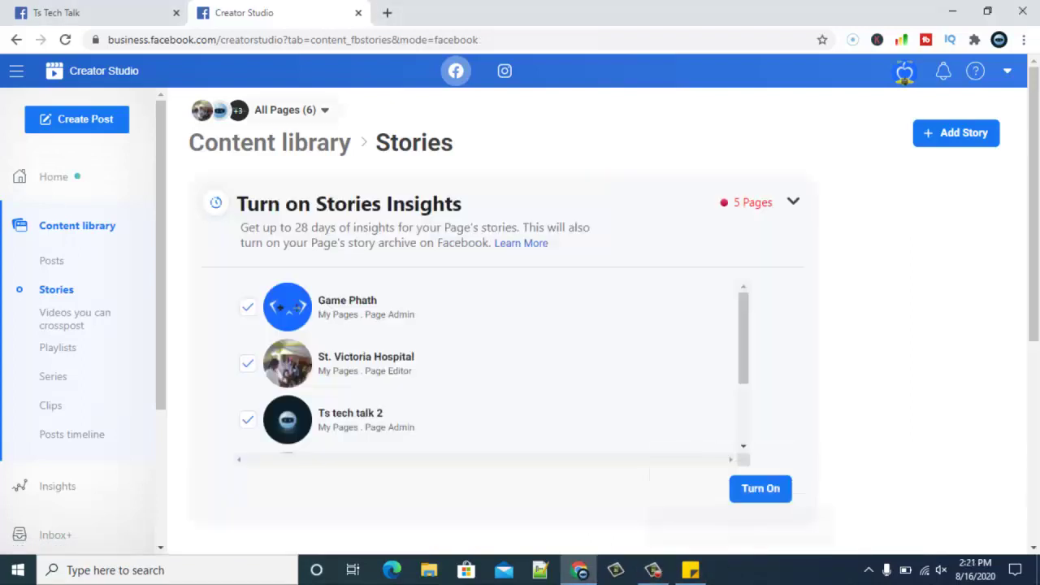
pyautogui.scroll(-2, 520, 325)
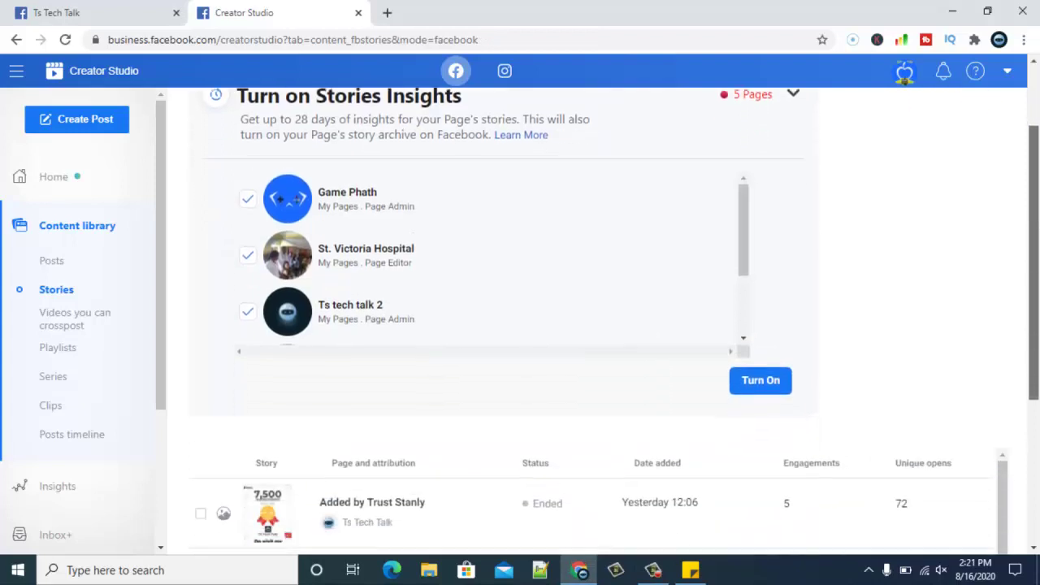
pyautogui.scroll(-2, 752, 329)
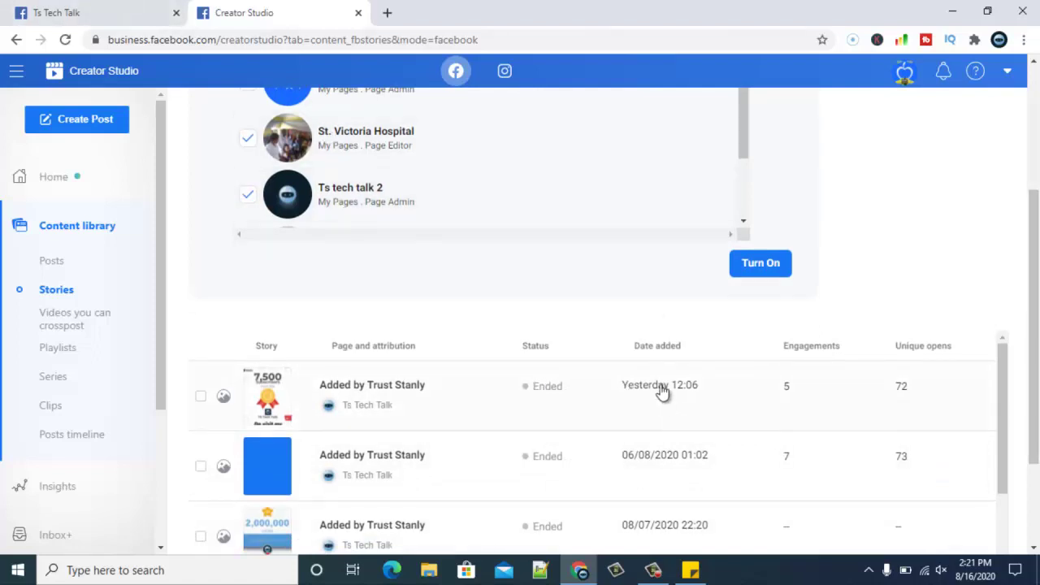
# Inspect the 7,500 Subscribers story's details in Creator Studio, seen by 72 unique accounts.
pyautogui.click(709, 394)
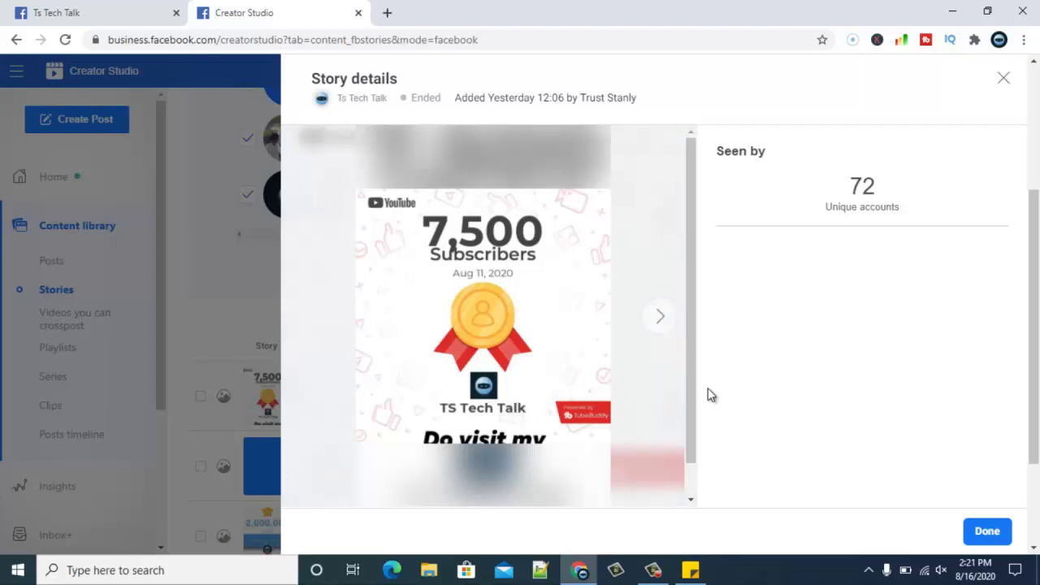
pyautogui.scroll(-2, 784, 387)
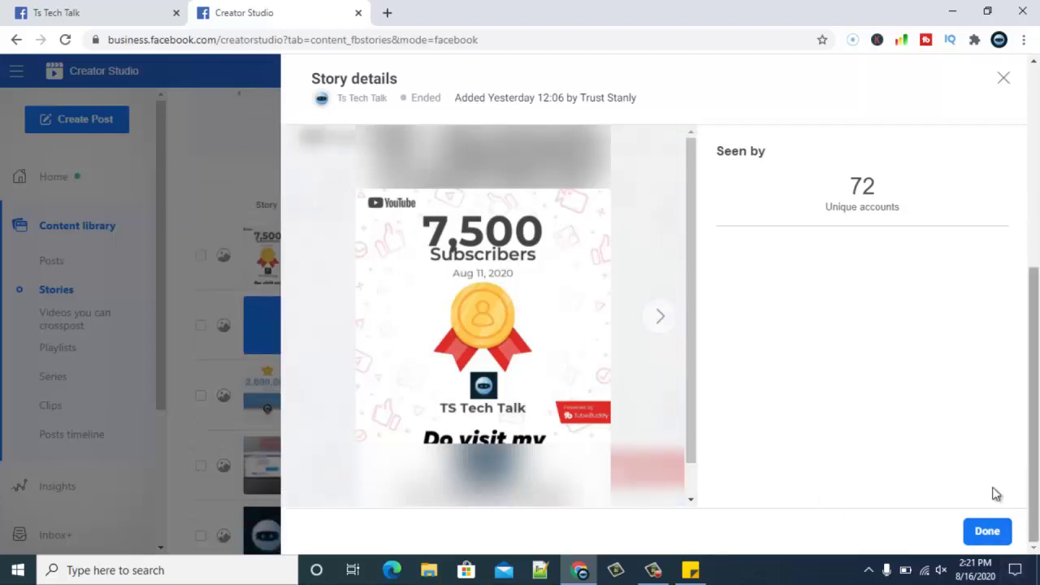
pyautogui.click(691, 477)
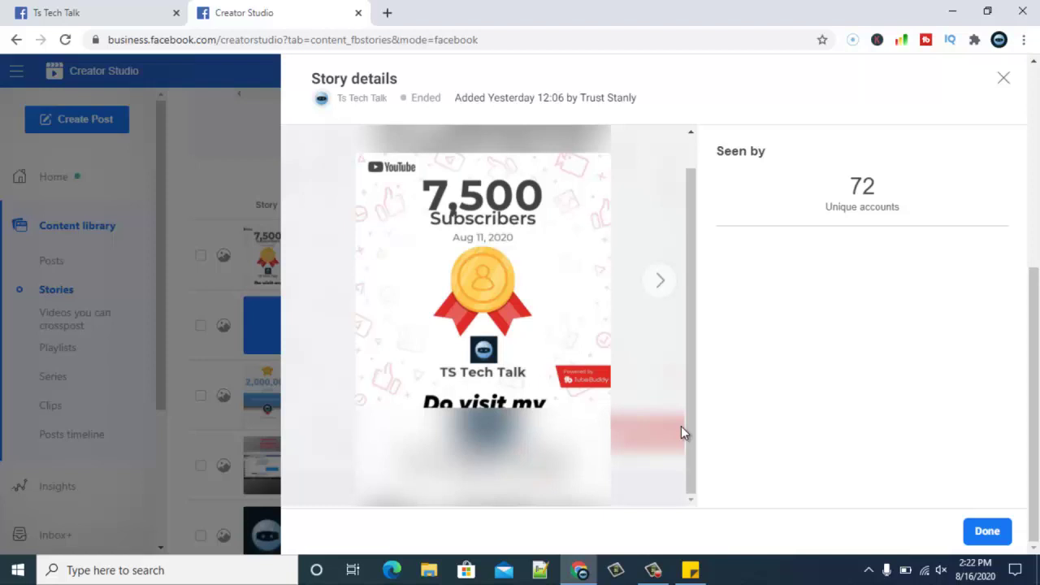
# Back on the Ts Tech Talk Insights tab, reopen the 15 Aug story's details.
pyautogui.click(91, 13)
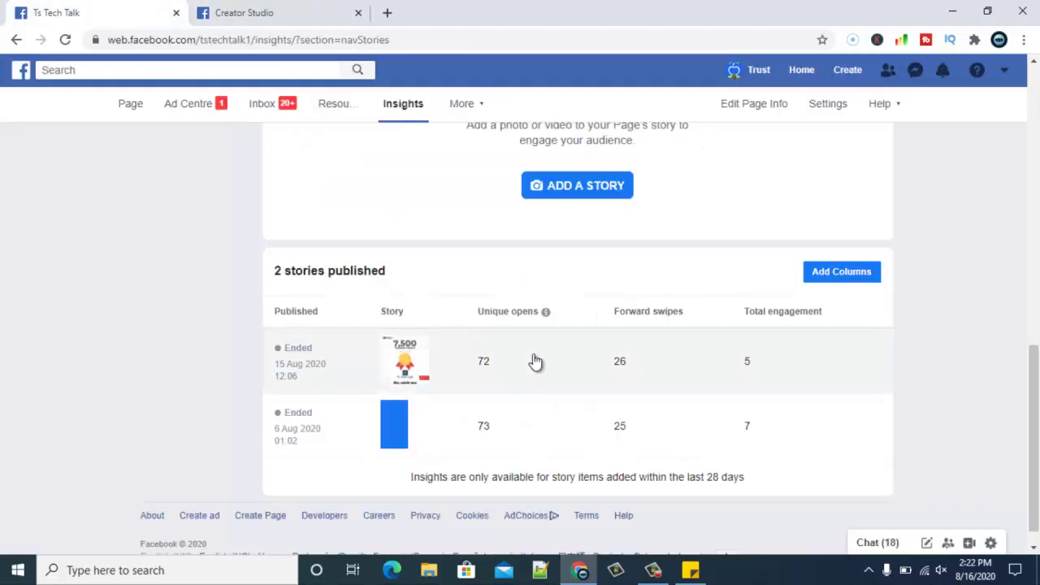
pyautogui.click(776, 395)
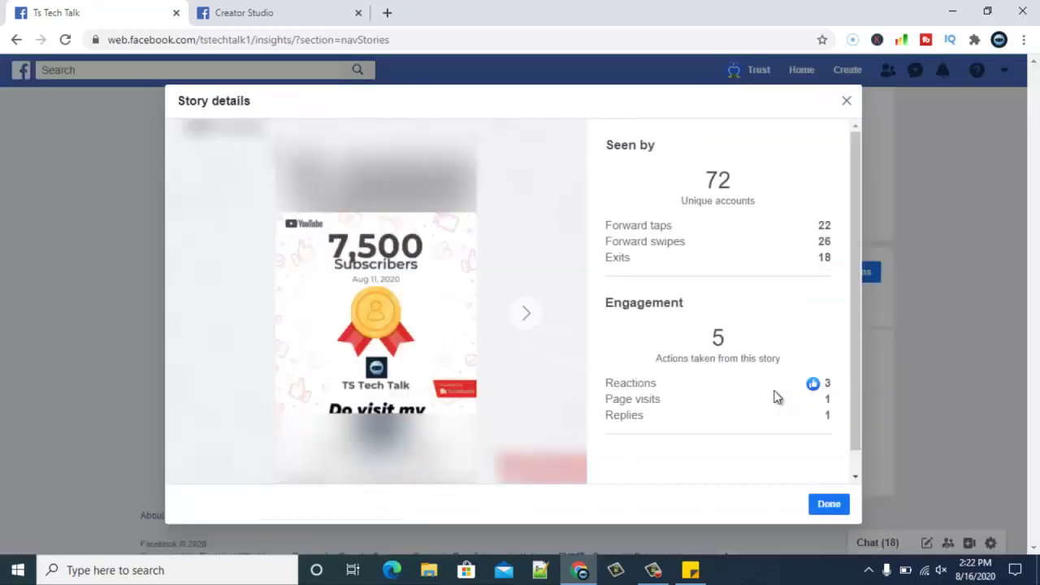